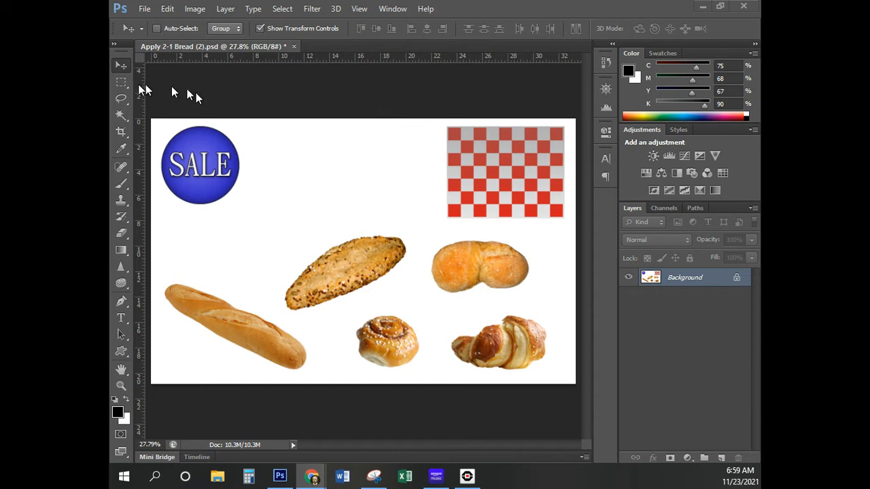
Select the red checkered cloth with the Rectangular Marquee and move it beside the SALE badge with transform controls hidden, then deselect
{"action": "left_click", "coordinate": [121, 83]}
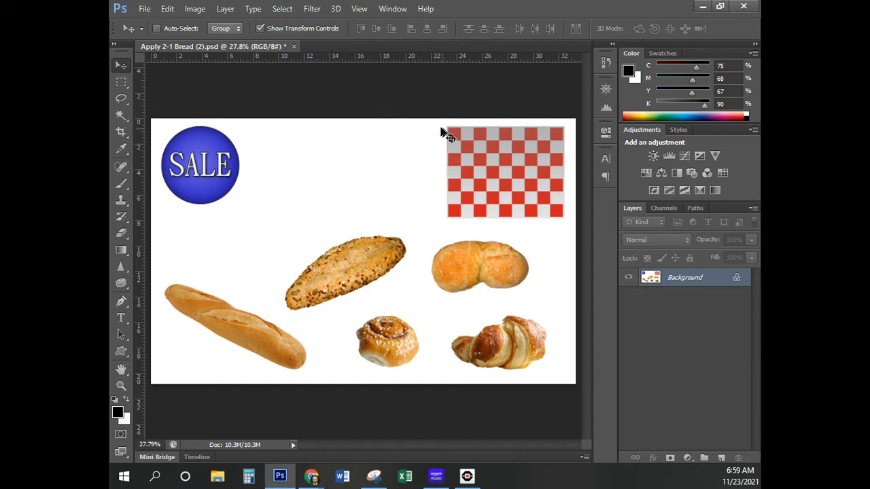
{"action": "left_click", "coordinate": [123, 81]}
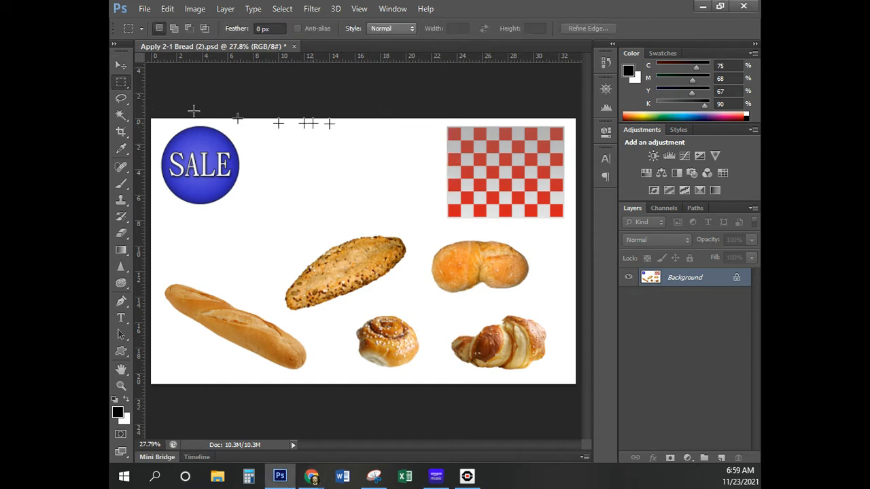
{"action": "left_click", "coordinate": [442, 123]}
{"action": "left_click_drag", "start_coordinate": [443, 123], "coordinate": [566, 222]}
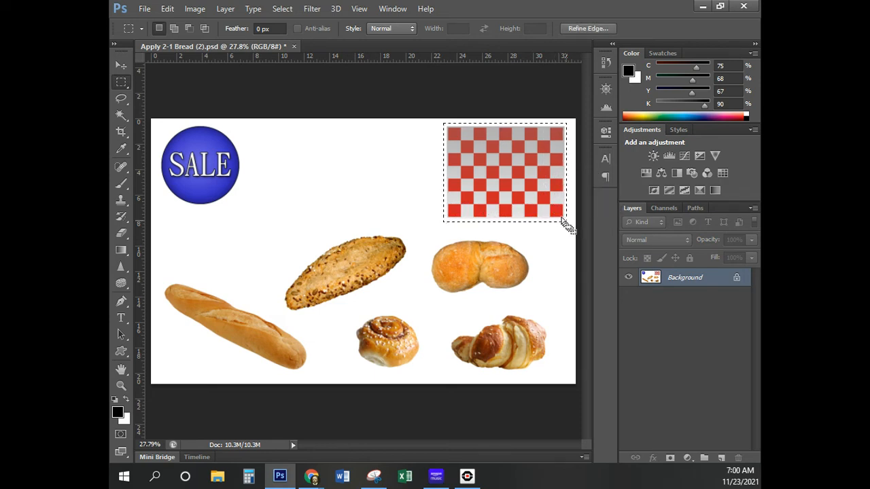
{"action": "key", "text": "v"}
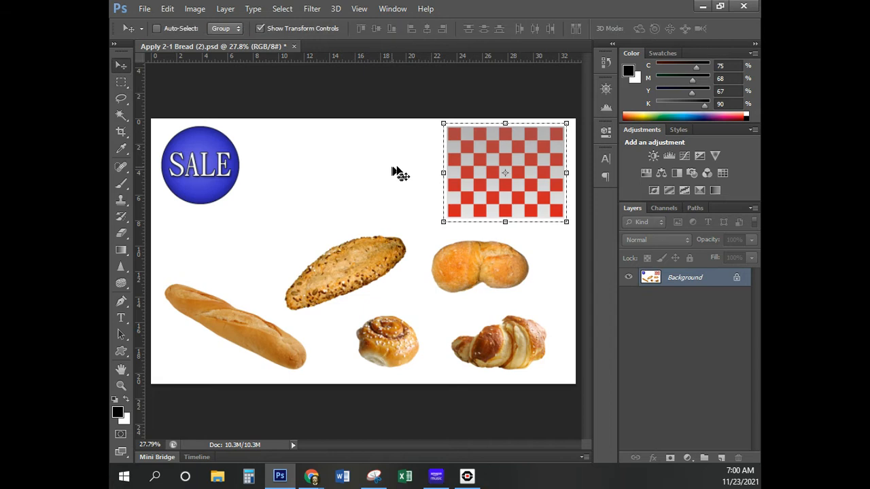
{"action": "left_click", "coordinate": [260, 28]}
{"action": "left_click_drag", "start_coordinate": [483, 145], "coordinate": [311, 137]}
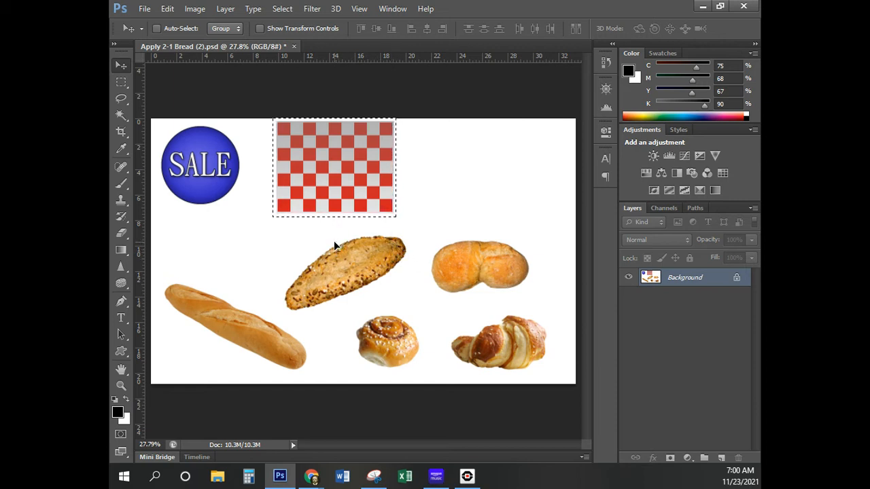
{"action": "key", "text": "ctrl+d"}
{"action": "key", "text": "ctrl"}
{"action": "key", "text": "ctrl"}
{"action": "key", "text": "ctrl"}
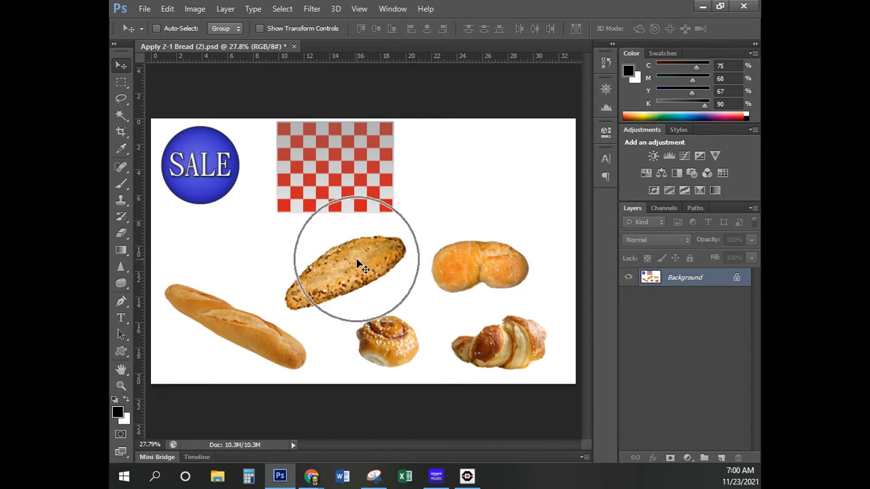
Lasso the whole seeded loaf and move it into the upper-right corner of the canvas, clearing the selection
{"action": "left_click", "coordinate": [121, 97]}
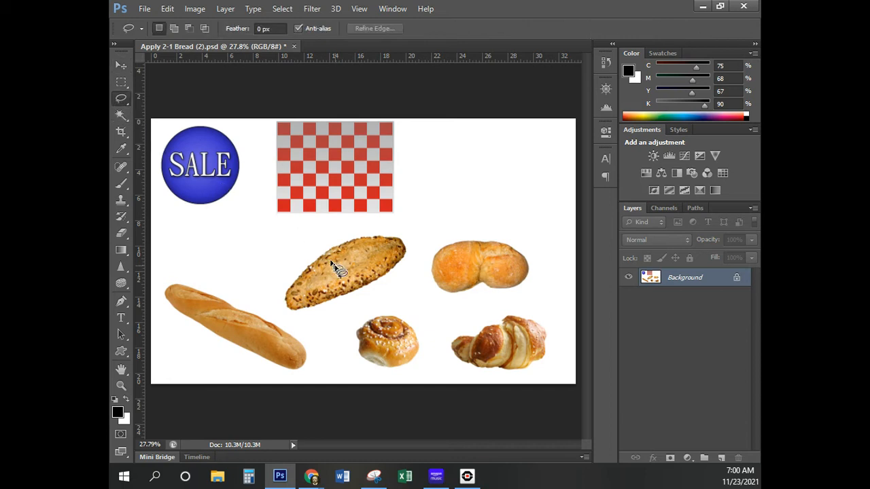
{"action": "mouse_move", "coordinate": [318, 249]}
{"action": "left_mouse_down"}
{"action": "mouse_move", "coordinate": [406, 234]}
{"action": "mouse_move", "coordinate": [415, 257]}
{"action": "mouse_move", "coordinate": [398, 282]}
{"action": "mouse_move", "coordinate": [356, 298]}
{"action": "mouse_move", "coordinate": [335, 288]}
{"action": "mouse_move", "coordinate": [319, 250]}
{"action": "left_mouse_up"}
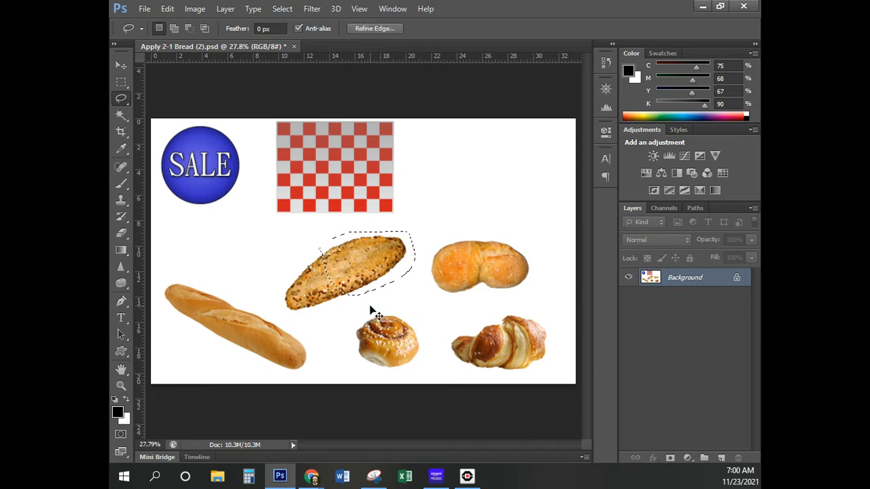
{"action": "left_click", "coordinate": [372, 311]}
{"action": "mouse_move", "coordinate": [319, 244]}
{"action": "left_mouse_down"}
{"action": "mouse_move", "coordinate": [408, 230]}
{"action": "mouse_move", "coordinate": [414, 249]}
{"action": "mouse_move", "coordinate": [400, 276]}
{"action": "mouse_move", "coordinate": [377, 290]}
{"action": "mouse_move", "coordinate": [281, 313]}
{"action": "mouse_move", "coordinate": [279, 281]}
{"action": "mouse_move", "coordinate": [324, 246]}
{"action": "left_mouse_up"}
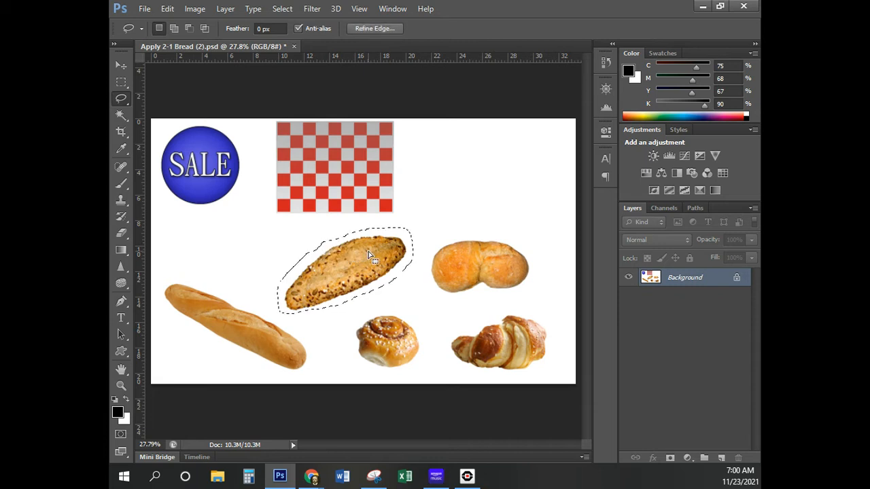
{"action": "left_click", "coordinate": [118, 64]}
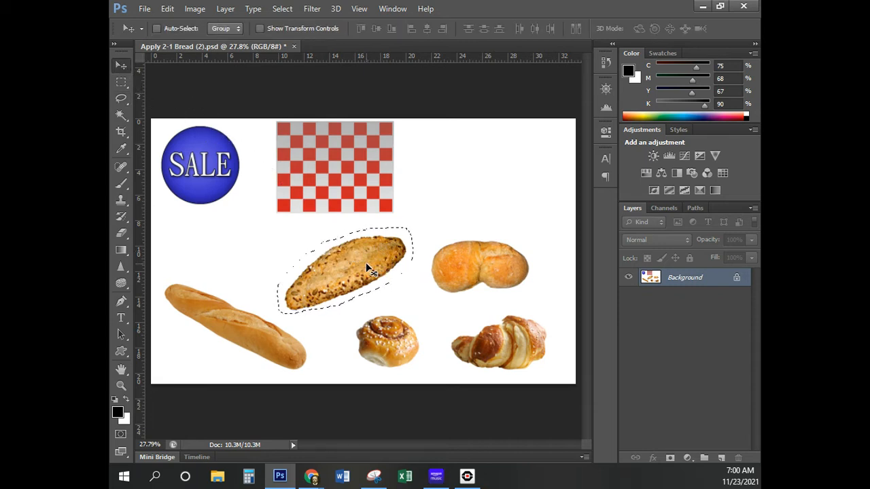
{"action": "left_click_drag", "start_coordinate": [366, 267], "coordinate": [539, 156]}
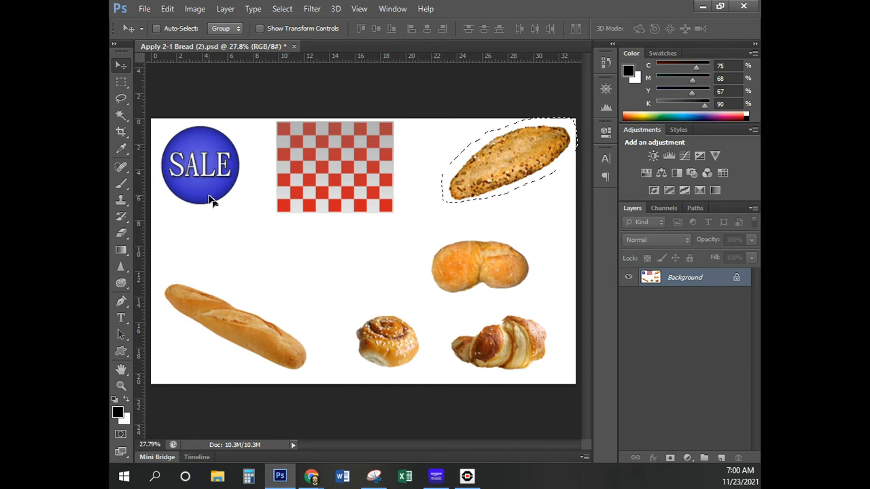
{"action": "key", "text": "ctrl+d"}
Lasso the double round bread roll and move it directly below the seeded loaf at the canvas's right edge, clearing the selection
{"action": "left_click", "coordinate": [121, 98]}
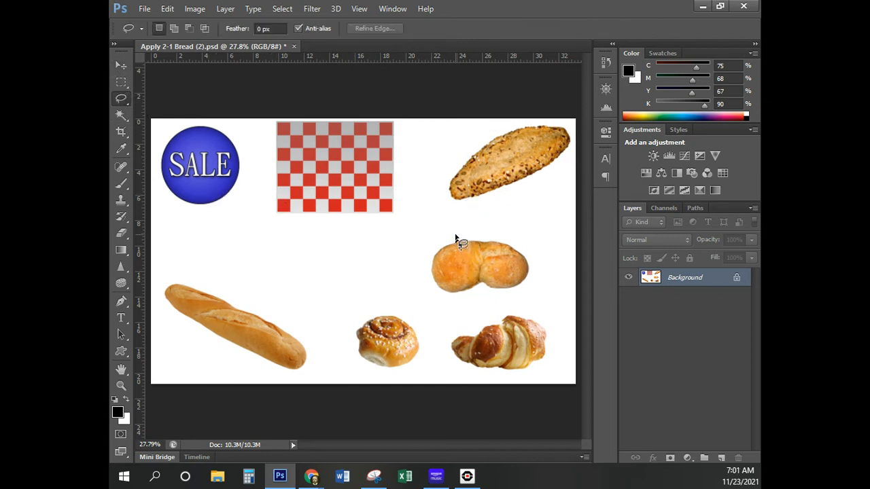
{"action": "mouse_move", "coordinate": [456, 234]}
{"action": "left_mouse_down"}
{"action": "mouse_move", "coordinate": [527, 248]}
{"action": "mouse_move", "coordinate": [539, 288]}
{"action": "mouse_move", "coordinate": [482, 305]}
{"action": "mouse_move", "coordinate": [424, 297]}
{"action": "mouse_move", "coordinate": [421, 229]}
{"action": "mouse_move", "coordinate": [455, 231]}
{"action": "left_mouse_up"}
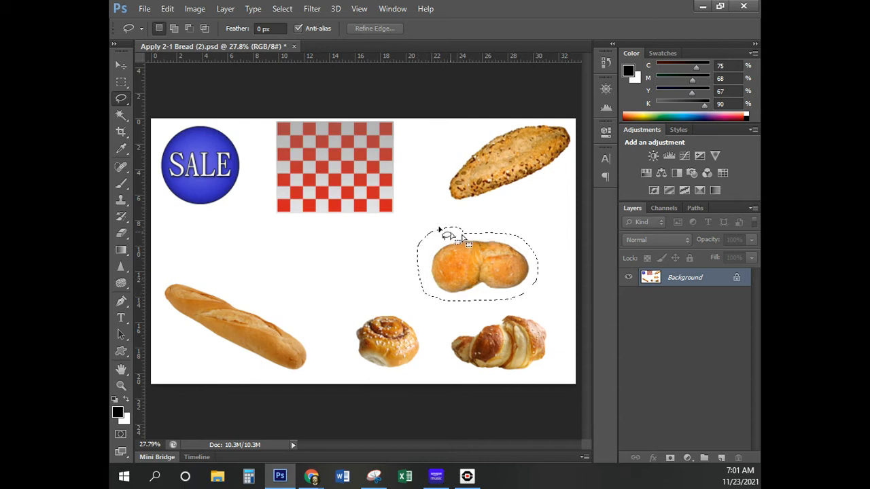
{"action": "left_click", "coordinate": [121, 64]}
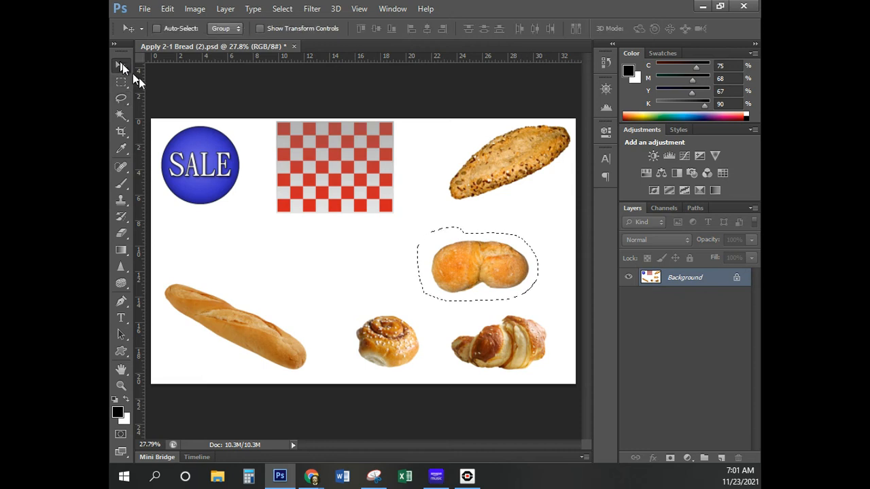
{"action": "mouse_move", "coordinate": [485, 272]}
{"action": "left_mouse_down"}
{"action": "mouse_move", "coordinate": [519, 249]}
{"action": "mouse_move", "coordinate": [515, 207]}
{"action": "mouse_move", "coordinate": [517, 242]}
{"action": "mouse_move", "coordinate": [525, 242]}
{"action": "left_mouse_up"}
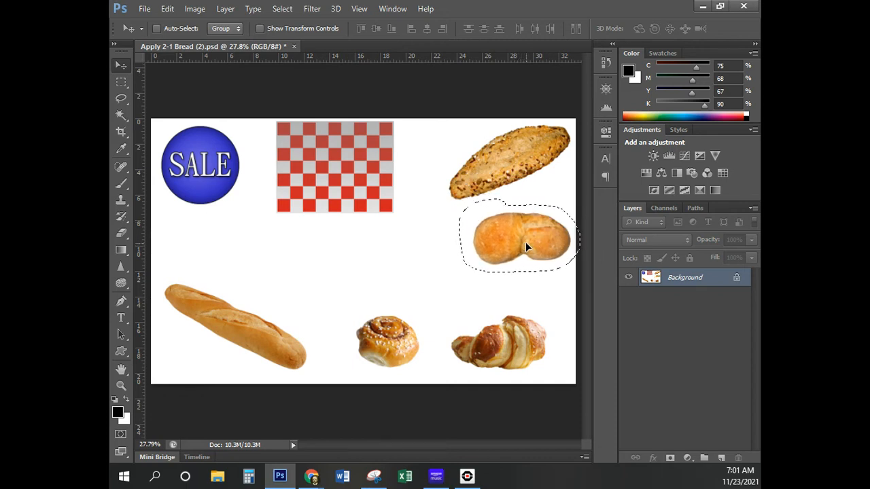
{"action": "key", "text": "ctrl+d"}
{"action": "left_click", "coordinate": [339, 174]}
Marquee-select the checkered cloth, distort its lower corners outward and down into a perspective trapezoid about 249% wide and 166% high, and deselect
{"action": "left_click", "coordinate": [120, 85]}
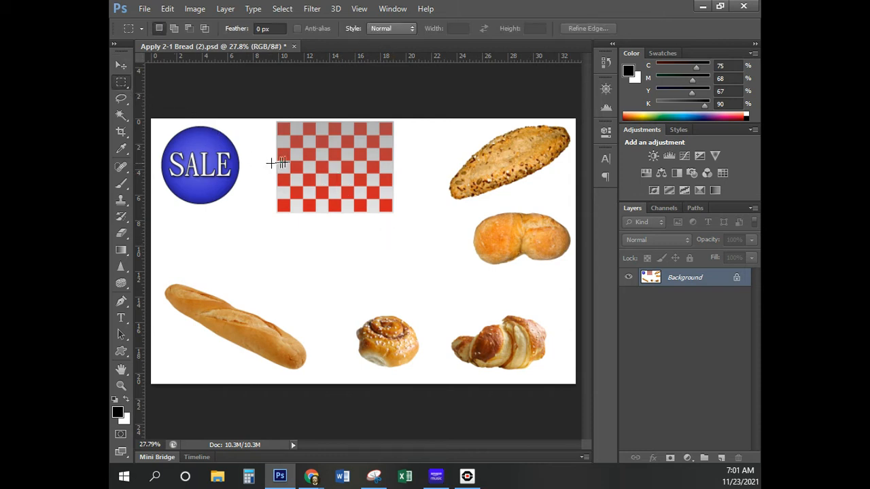
{"action": "left_click_drag", "start_coordinate": [276, 120], "coordinate": [393, 214]}
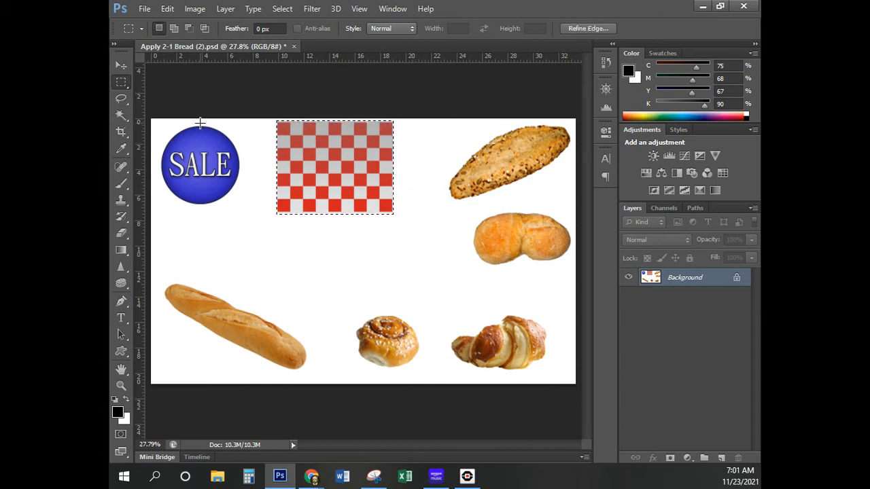
{"action": "left_click", "coordinate": [119, 66]}
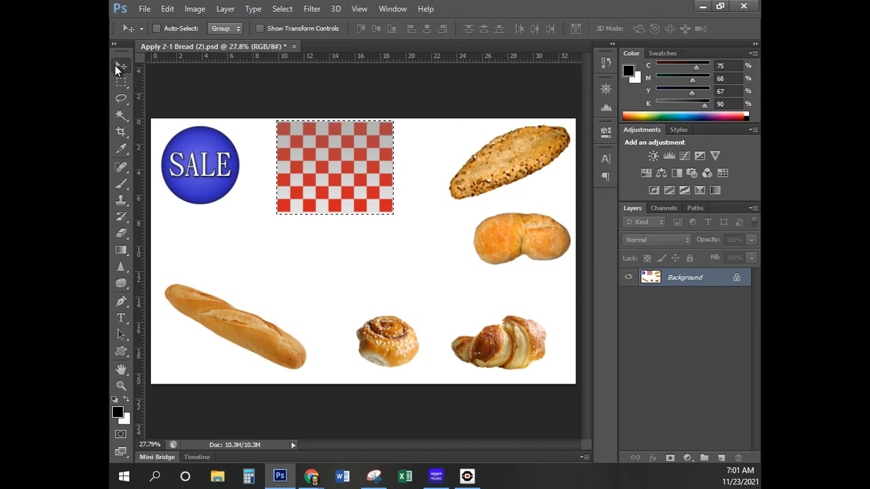
{"action": "left_click", "coordinate": [259, 28]}
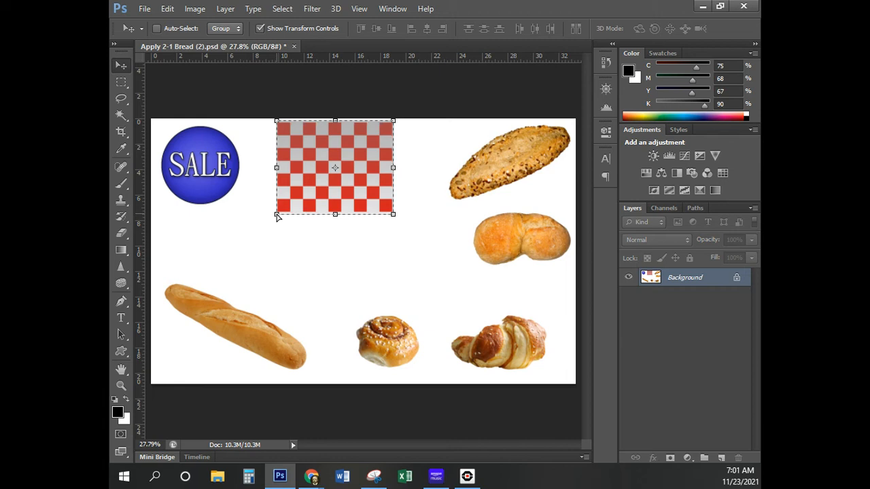
{"action": "left_click", "coordinate": [276, 238]}
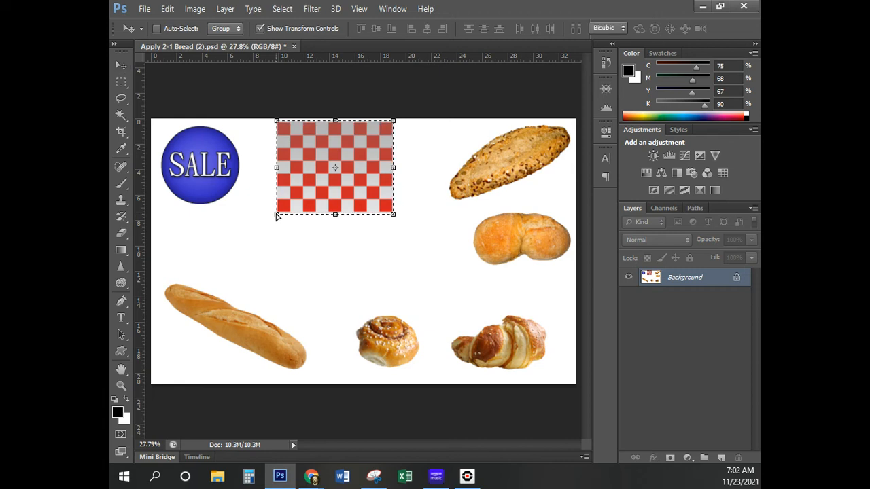
{"action": "left_click_drag", "start_coordinate": [276, 215], "coordinate": [188, 279]}
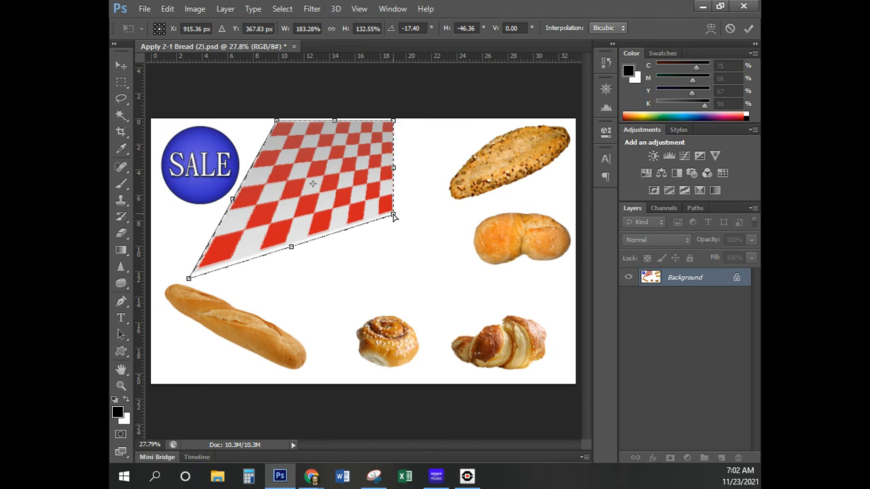
{"action": "left_click_drag", "start_coordinate": [394, 216], "coordinate": [481, 276]}
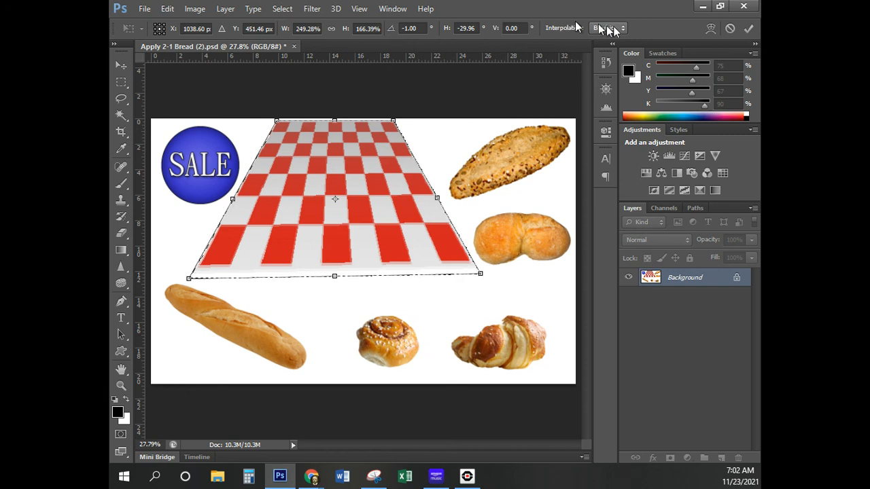
{"action": "left_click", "coordinate": [748, 31]}
{"action": "left_click", "coordinate": [748, 28]}
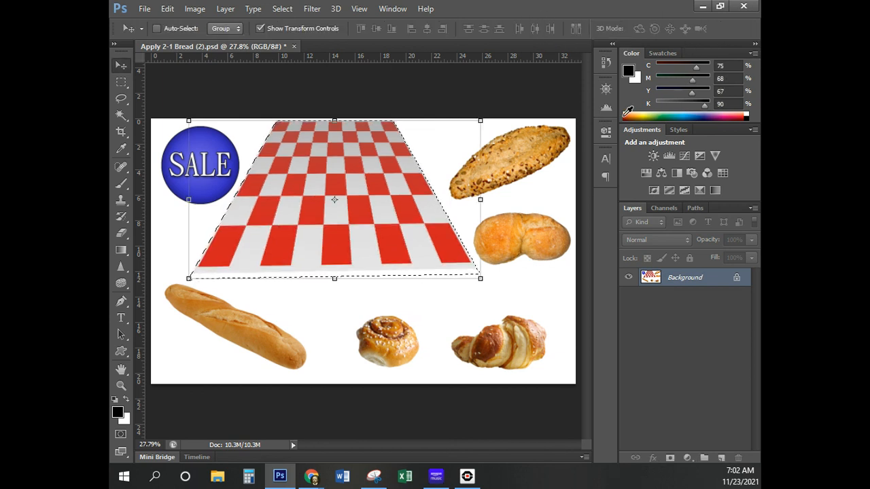
{"action": "key", "text": "ctrl+d"}
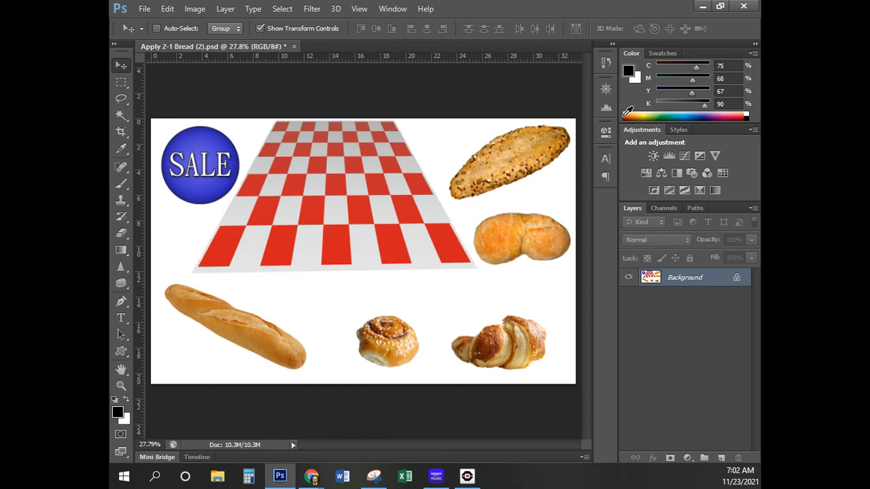